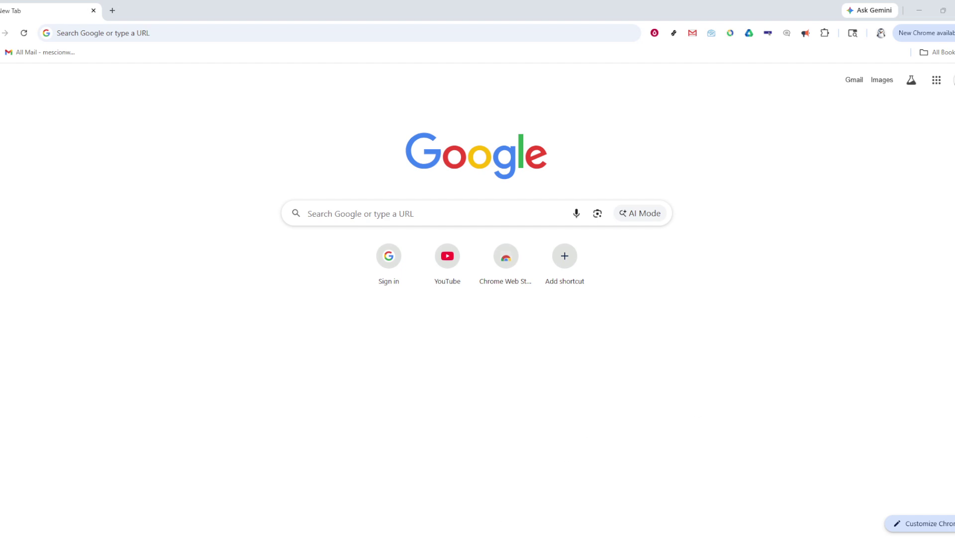
- Switch to the Excel workbook and enter the heading "Wind Directions" in cell A1
{"action": "key", "text": "alt+Tab"}
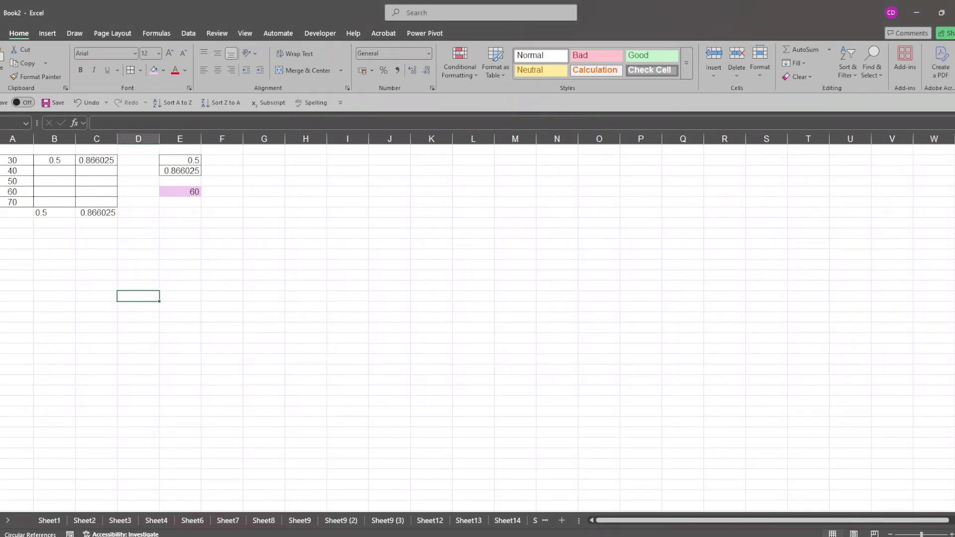
{"action": "left_click", "coordinate": [109, 243]}
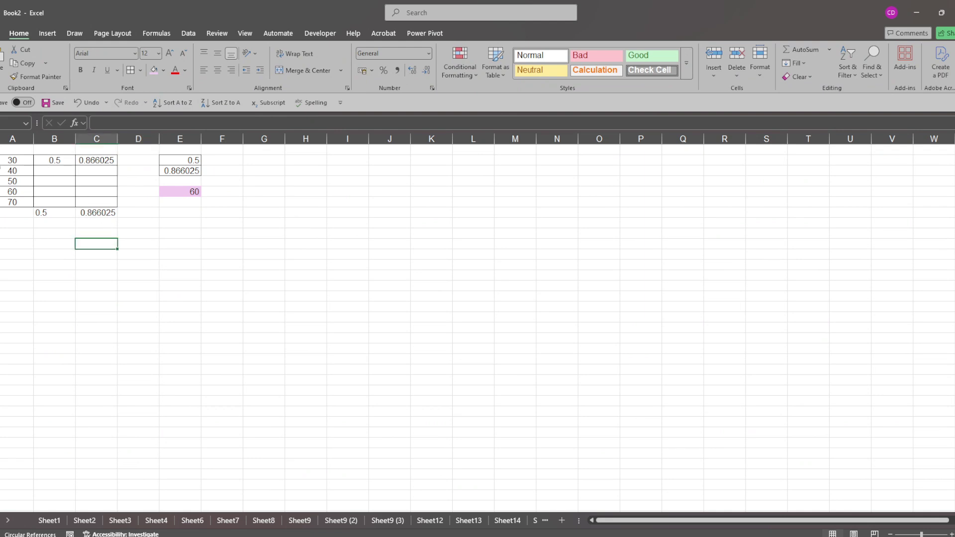
{"action": "left_click", "coordinate": [12, 149]}
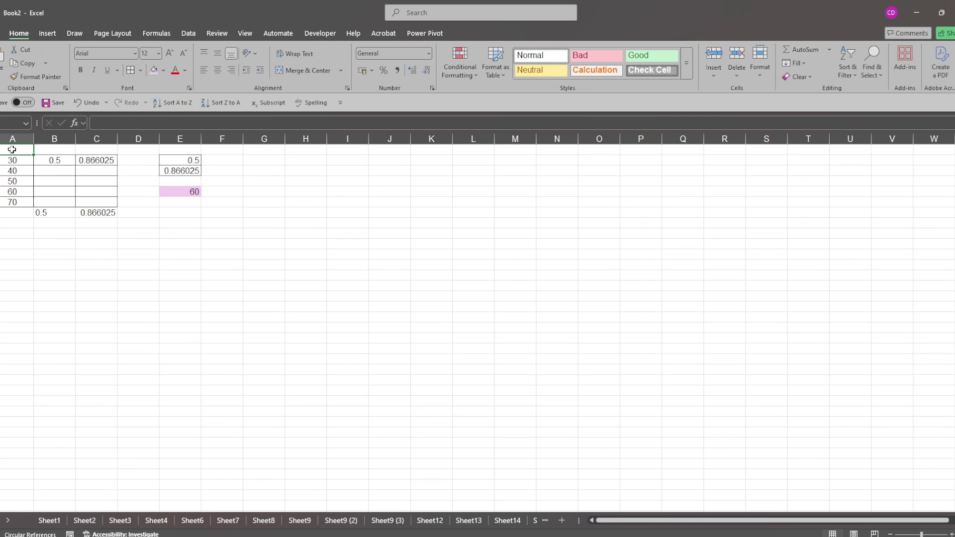
{"action": "double_click", "coordinate": [12, 150]}
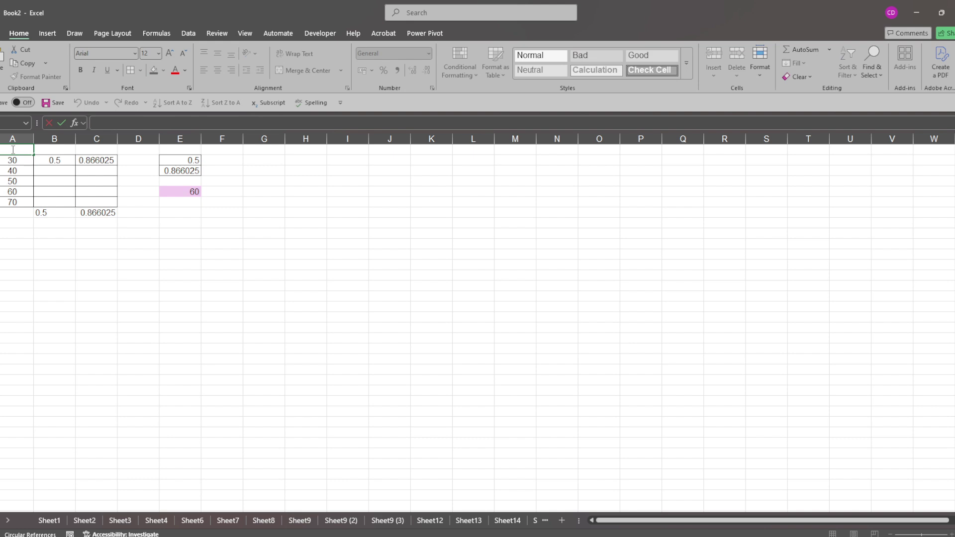
{"action": "type", "text": "Wind Directions"}
{"action": "left_click", "coordinate": [40, 274]}
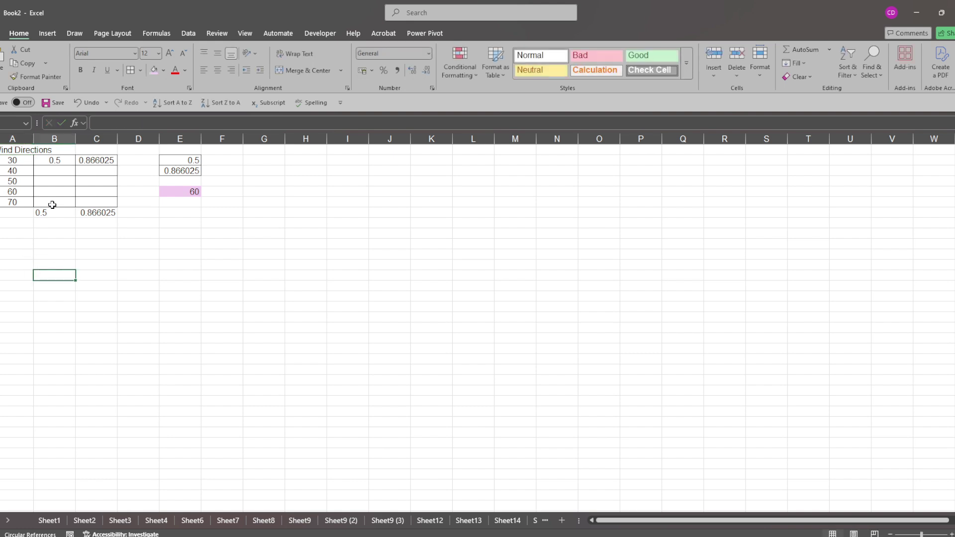
- Check the formula =SIN(RADIANS(A2)) in B2, fill it down through B6, and check the average formula in B7
{"action": "left_click", "coordinate": [24, 160]}
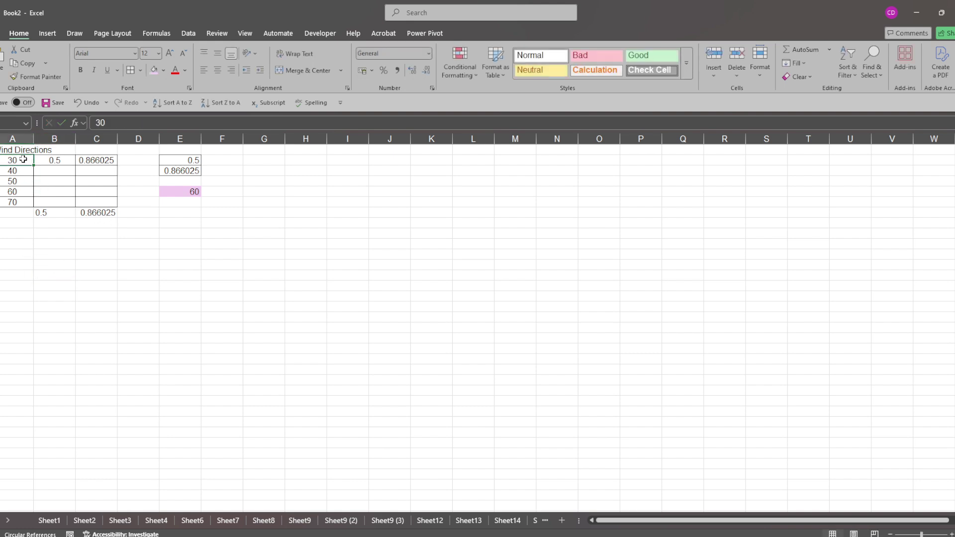
{"action": "left_click", "coordinate": [43, 160]}
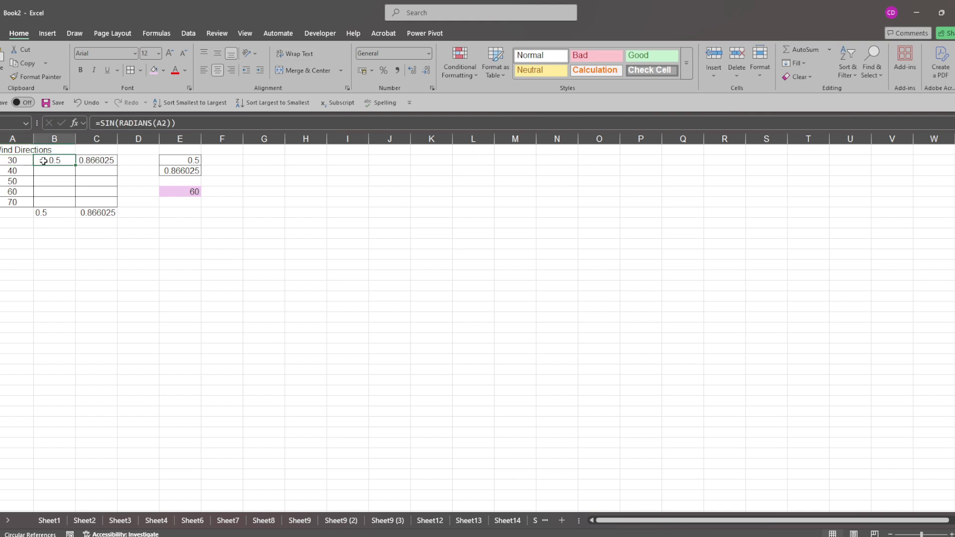
{"action": "left_click", "coordinate": [180, 124]}
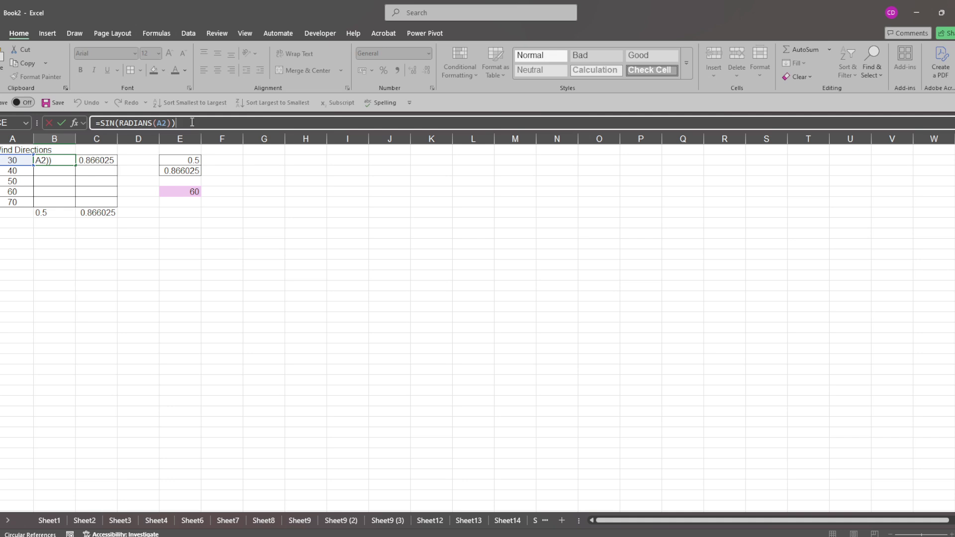
{"action": "key", "text": "Return"}
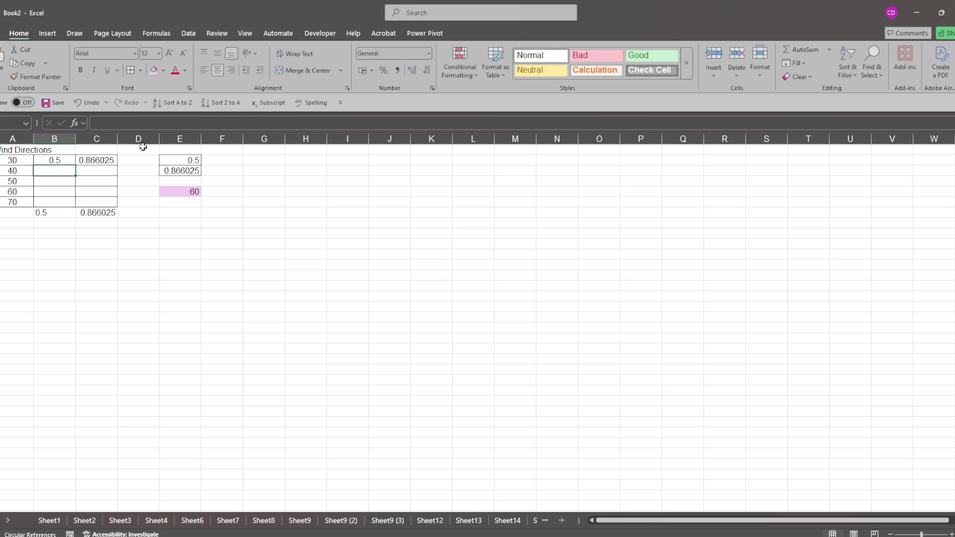
{"action": "left_click", "coordinate": [64, 161]}
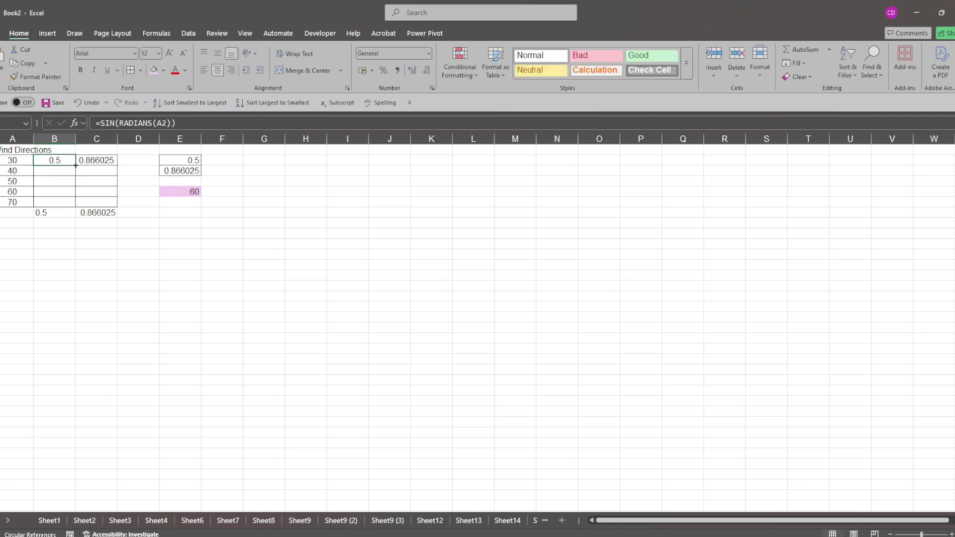
{"action": "left_click_drag", "start_coordinate": [75, 164], "coordinate": [73, 166]}
{"action": "left_click_drag", "start_coordinate": [77, 165], "coordinate": [72, 206]}
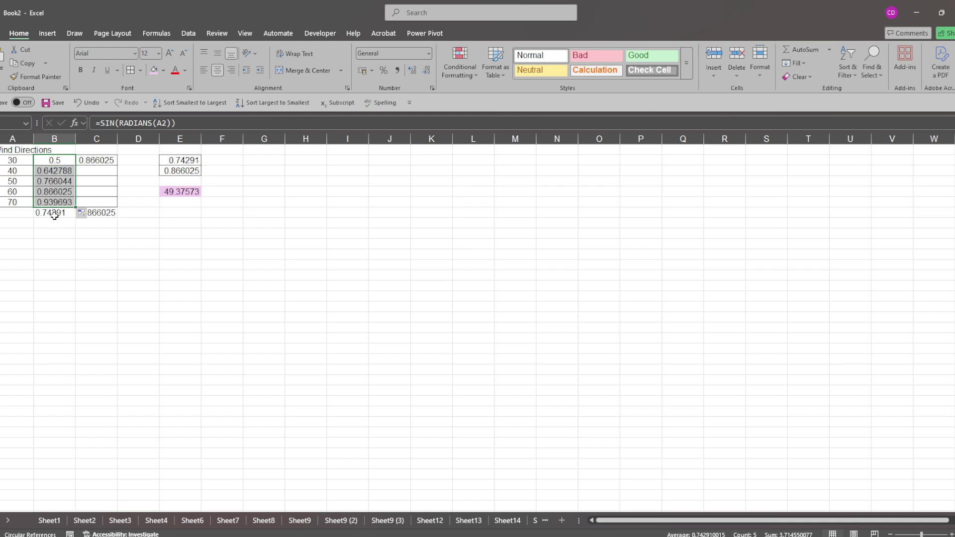
{"action": "left_click", "coordinate": [54, 215]}
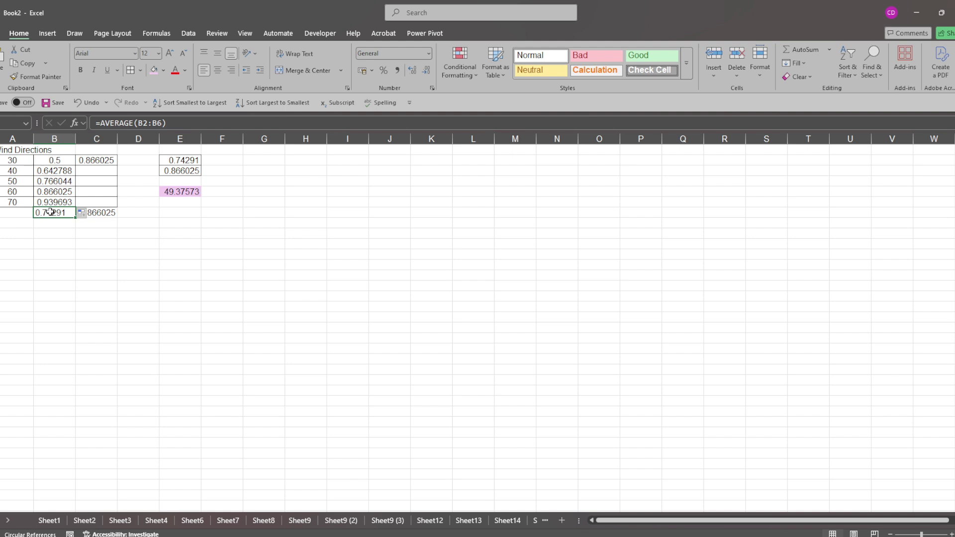
- Check the formula =COS(RADIANS(A2)) in C2, fill it down through C6, and check the average formula in C7
{"action": "left_click", "coordinate": [92, 161]}
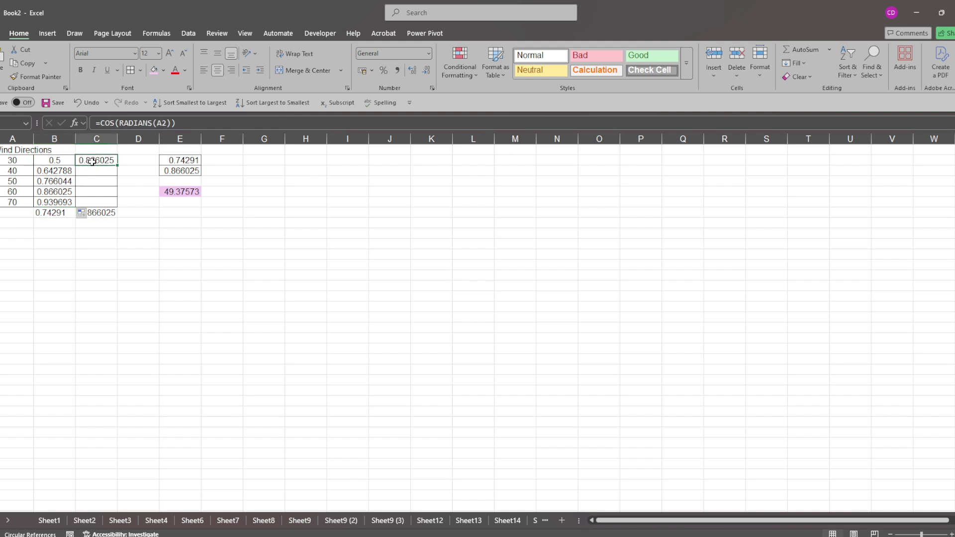
{"action": "left_click", "coordinate": [195, 122]}
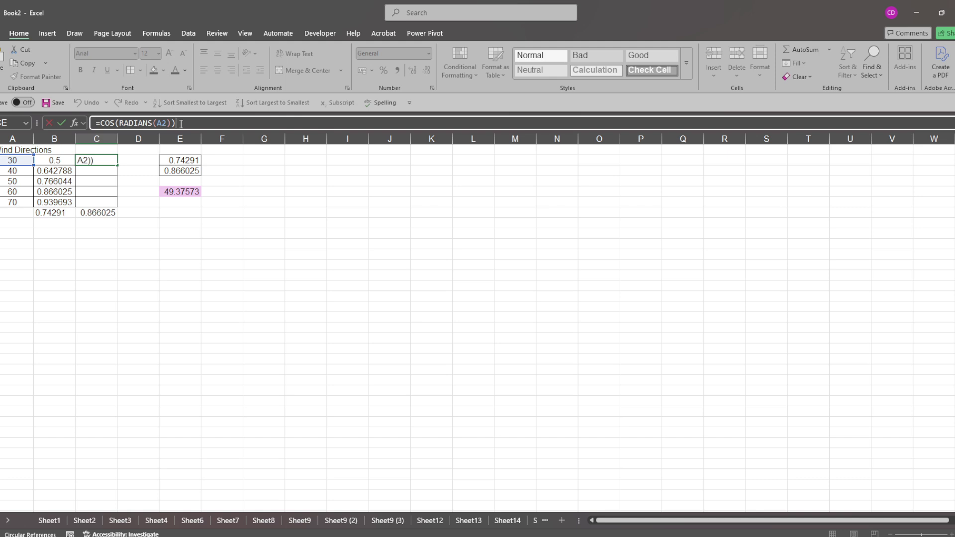
{"action": "key", "text": "Return"}
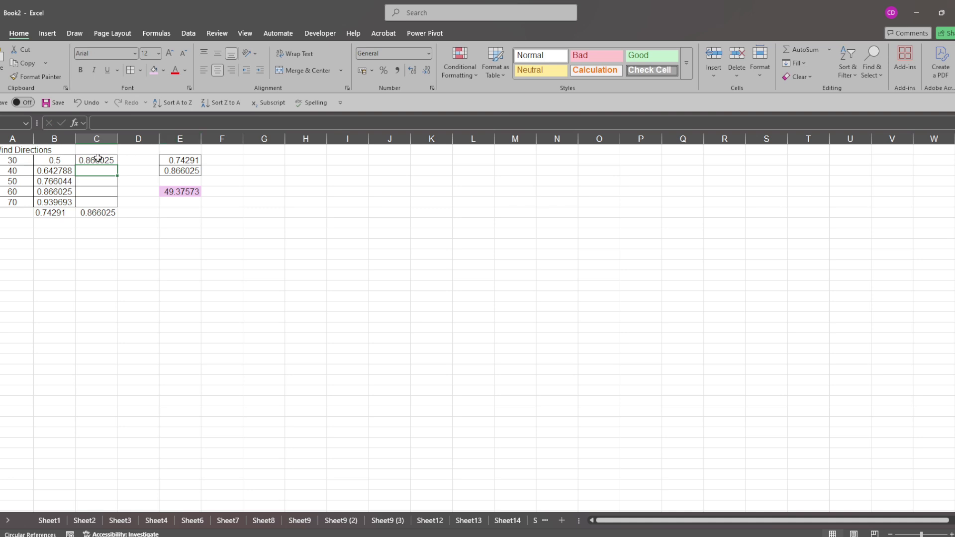
{"action": "left_click", "coordinate": [84, 163]}
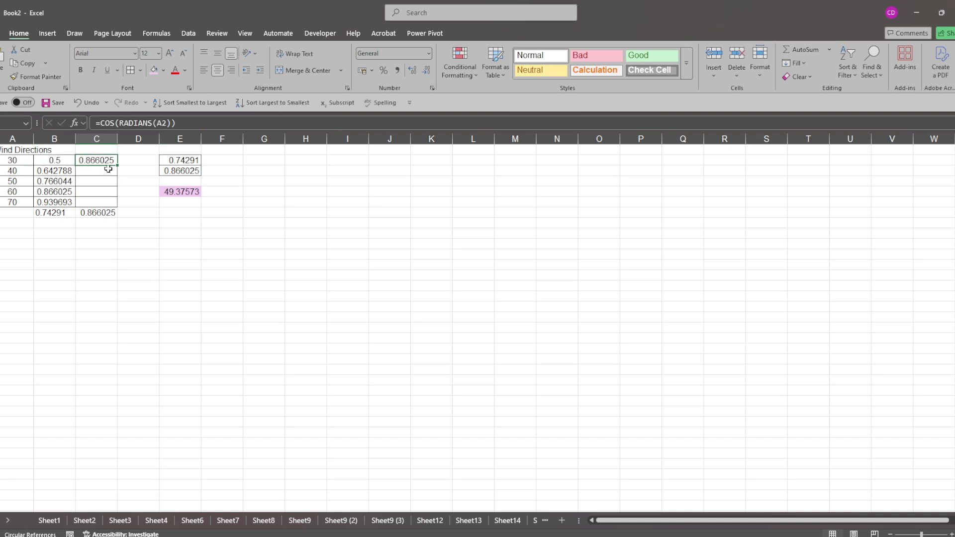
{"action": "left_click_drag", "start_coordinate": [118, 167], "coordinate": [119, 204]}
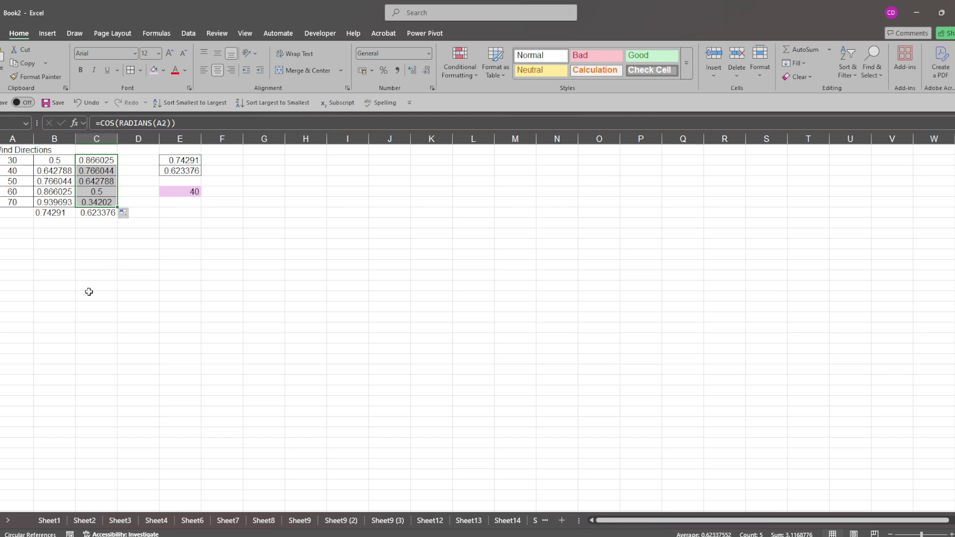
{"action": "left_click", "coordinate": [85, 214]}
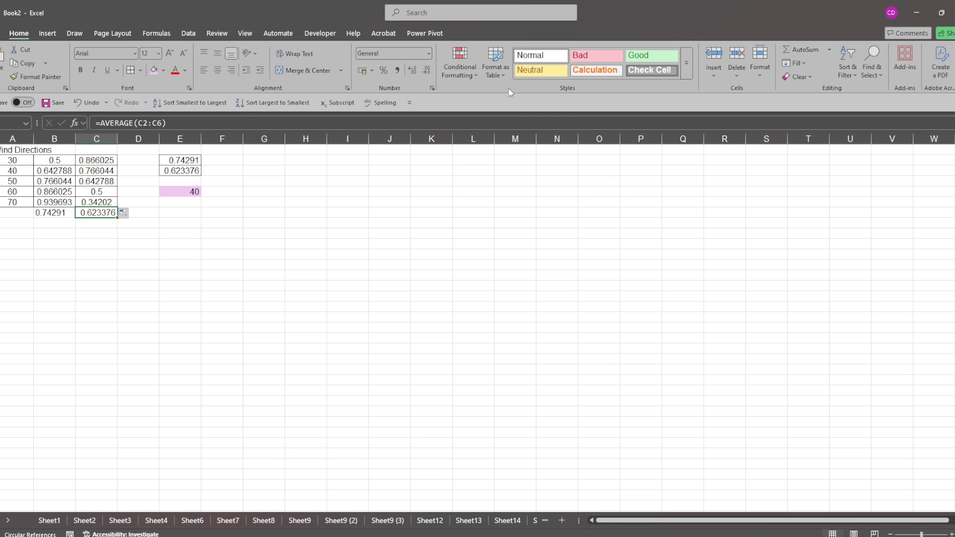
- Format the sine value in cell B2 to show five decimal places
{"action": "left_click", "coordinate": [91, 192]}
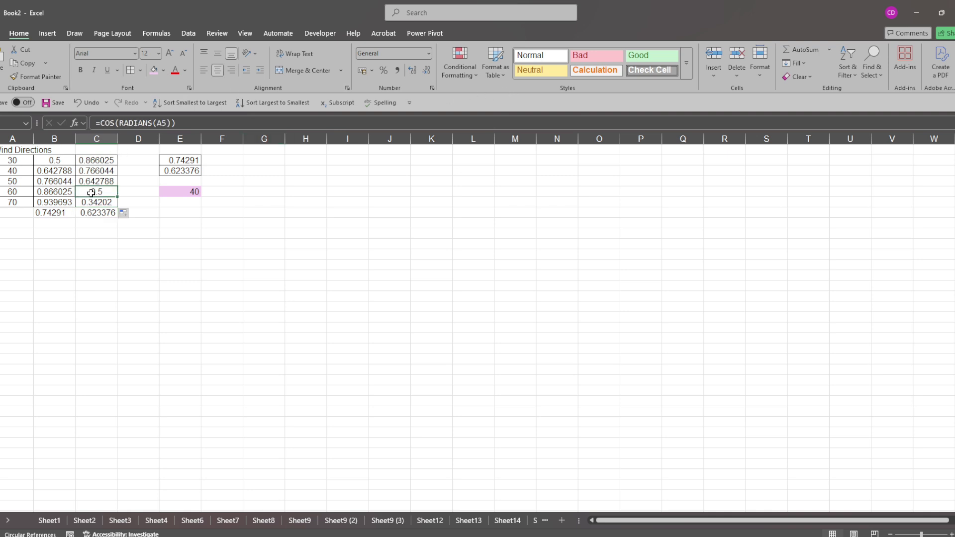
{"action": "left_click", "coordinate": [55, 160]}
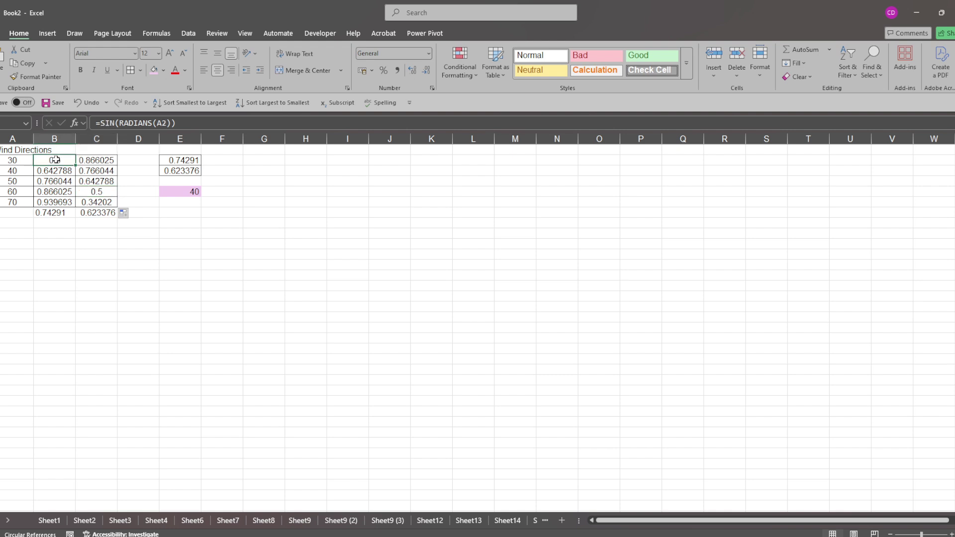
{"action": "left_click", "coordinate": [413, 69]}
{"action": "left_click", "coordinate": [413, 69]}
{"action": "left_click", "coordinate": [413, 69]}
{"action": "left_click", "coordinate": [413, 68]}
- Review the averages in B7 and C7, and format the cosine value in C5 to show four decimal places
{"action": "left_click", "coordinate": [56, 213]}
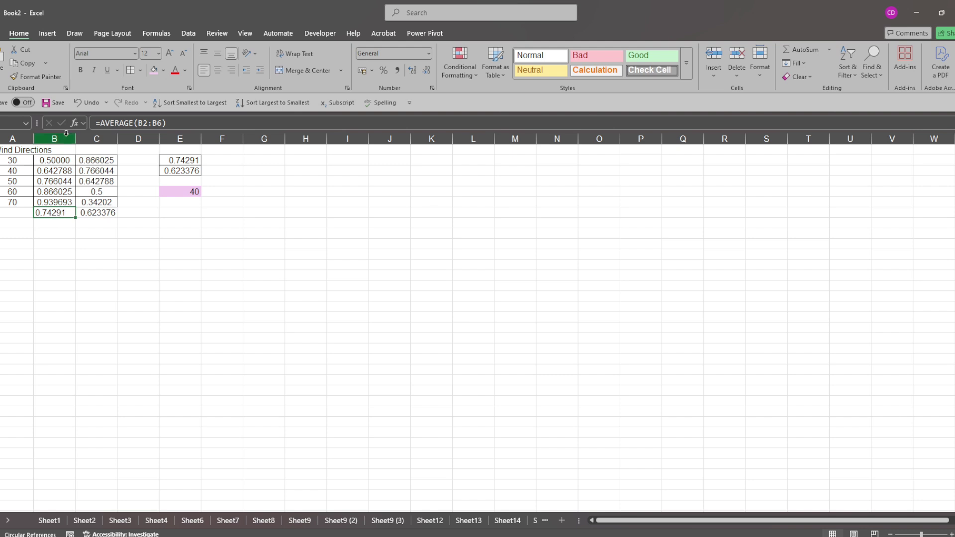
{"action": "left_click", "coordinate": [87, 217]}
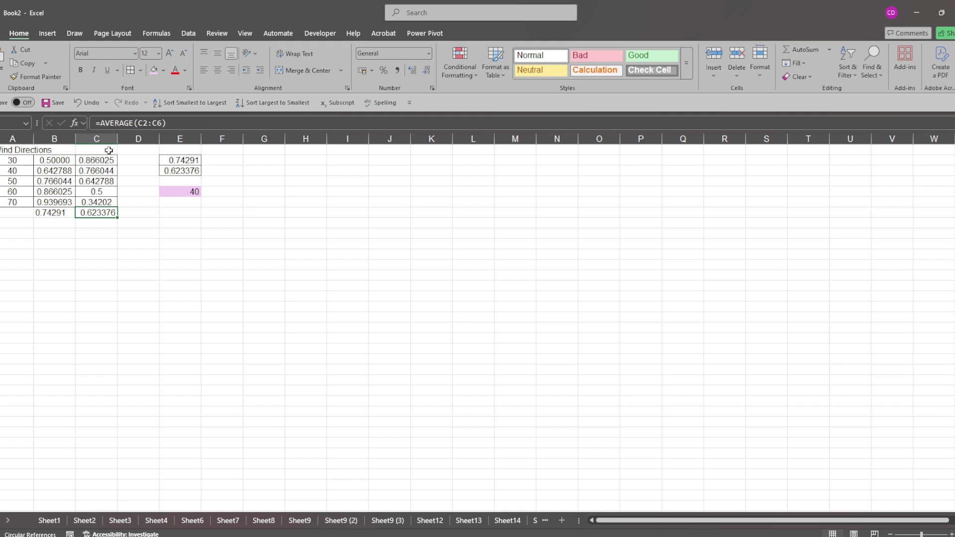
{"action": "left_click", "coordinate": [88, 161]}
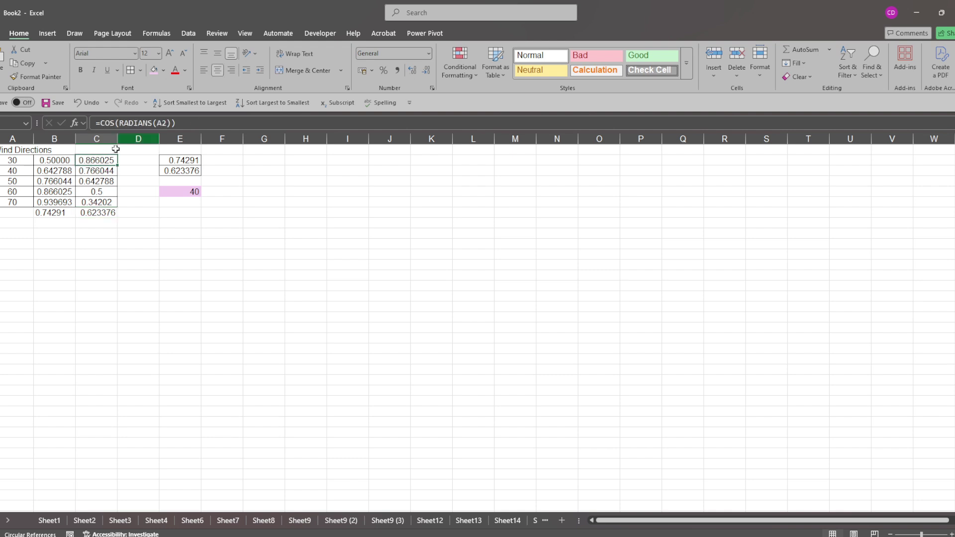
{"action": "left_click", "coordinate": [101, 171]}
{"action": "left_click", "coordinate": [102, 190]}
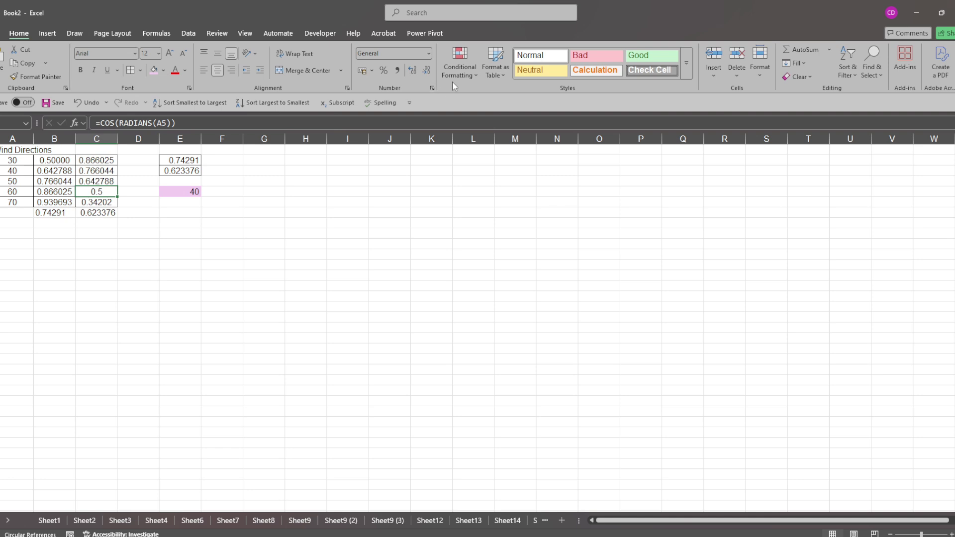
{"action": "left_click", "coordinate": [411, 71]}
{"action": "left_click", "coordinate": [411, 71]}
{"action": "left_click", "coordinate": [411, 71]}
- Open the formula in cell E5 to examine how the mean direction is computed from E2 and E3
{"action": "left_click", "coordinate": [177, 192]}
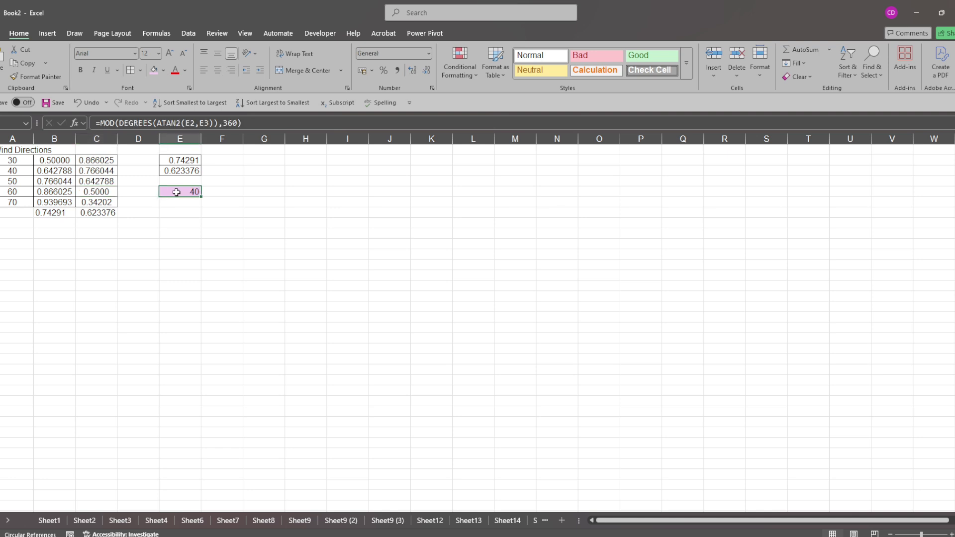
{"action": "double_click", "coordinate": [177, 192]}
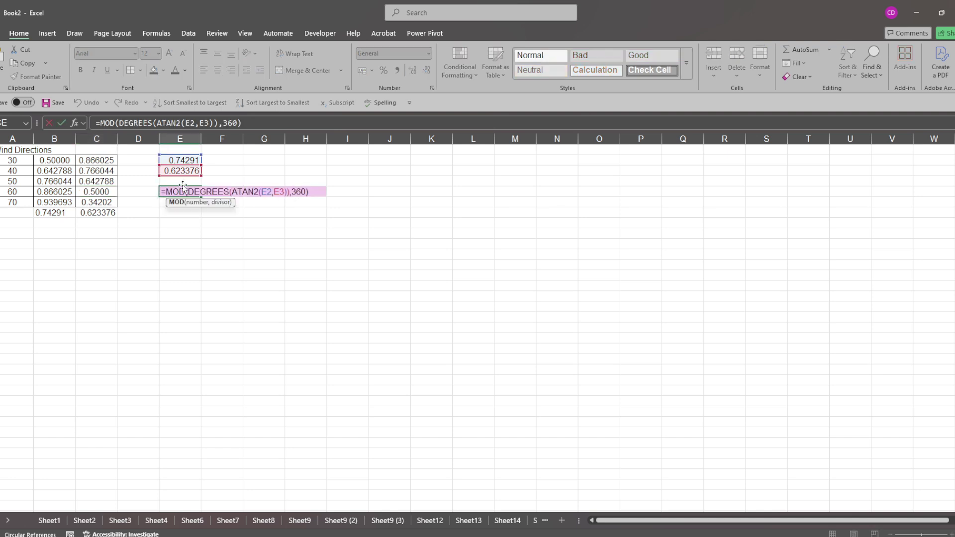
{"action": "left_click", "coordinate": [311, 192]}
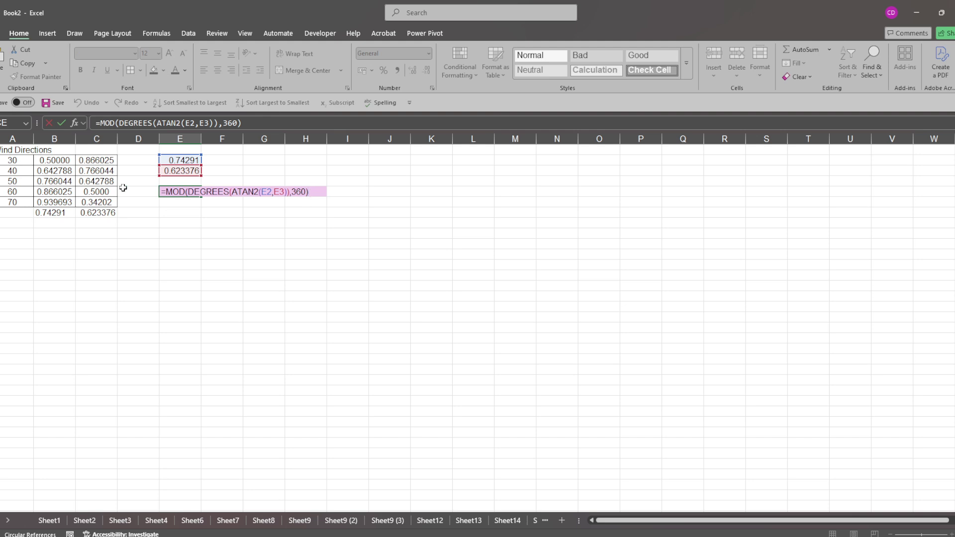